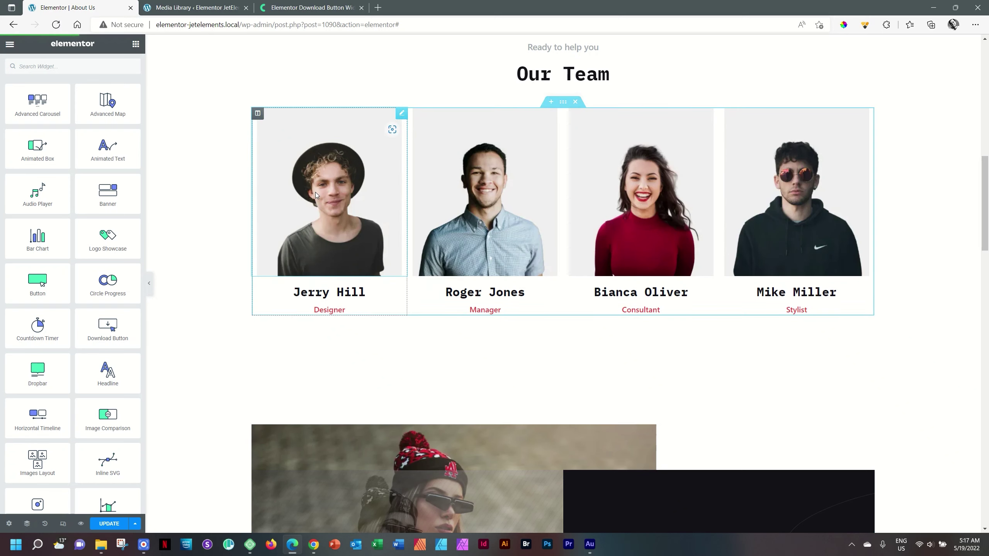
Switch to the browser tab with the Crocoblock Download Button widget page.
click(334, 4)
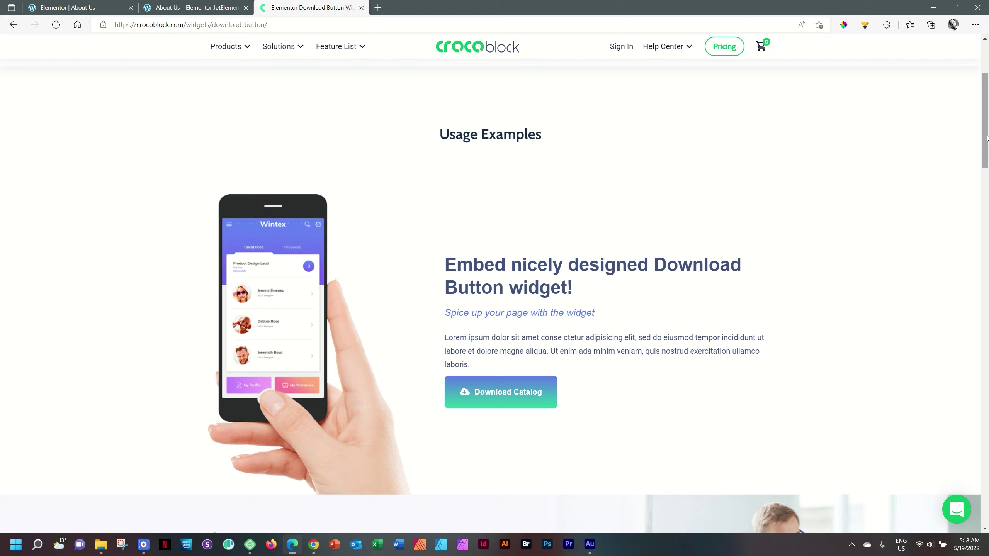
Browse the Crocoblock Download Button usage examples, then go back to the About Us editor.
drag(987, 137, 987, 249)
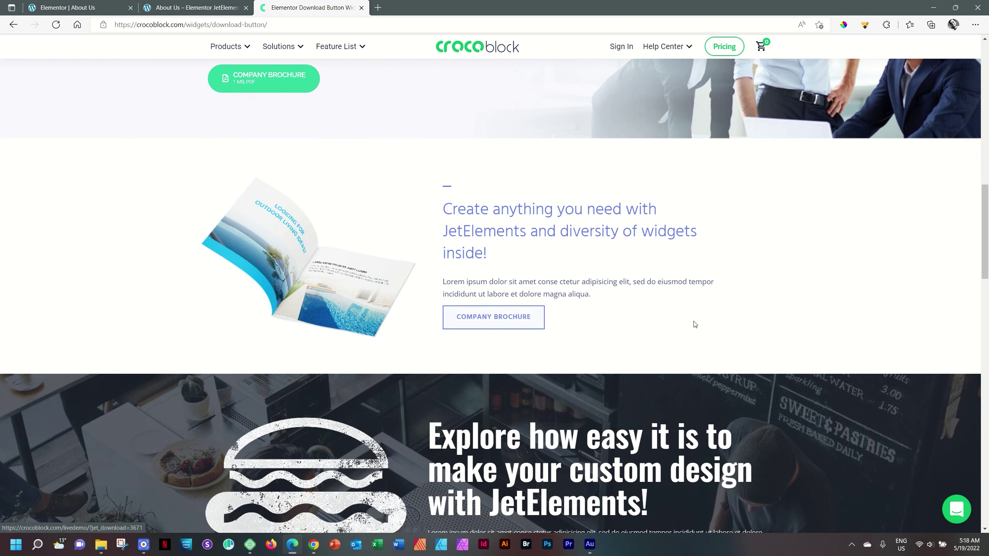
drag(987, 235, 987, 285)
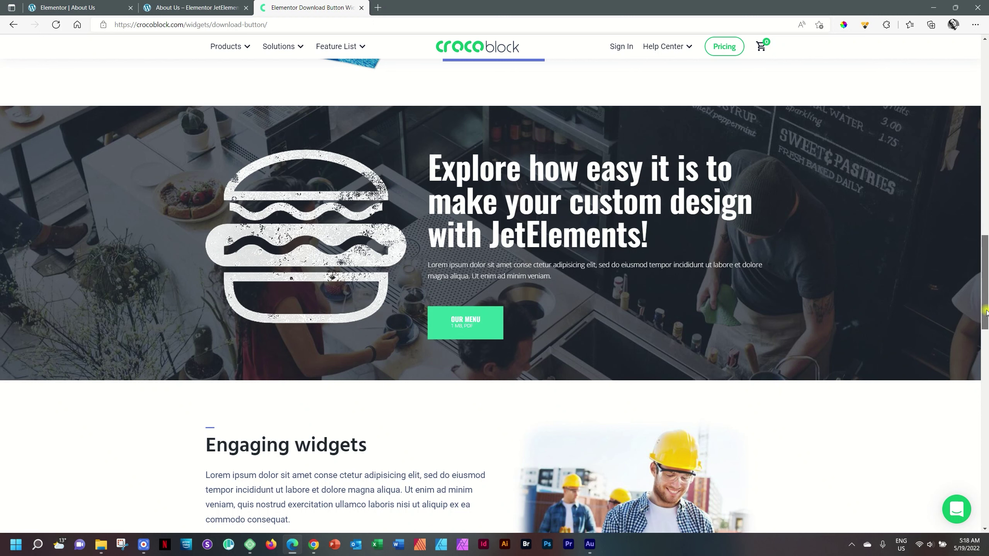
drag(988, 313, 987, 355)
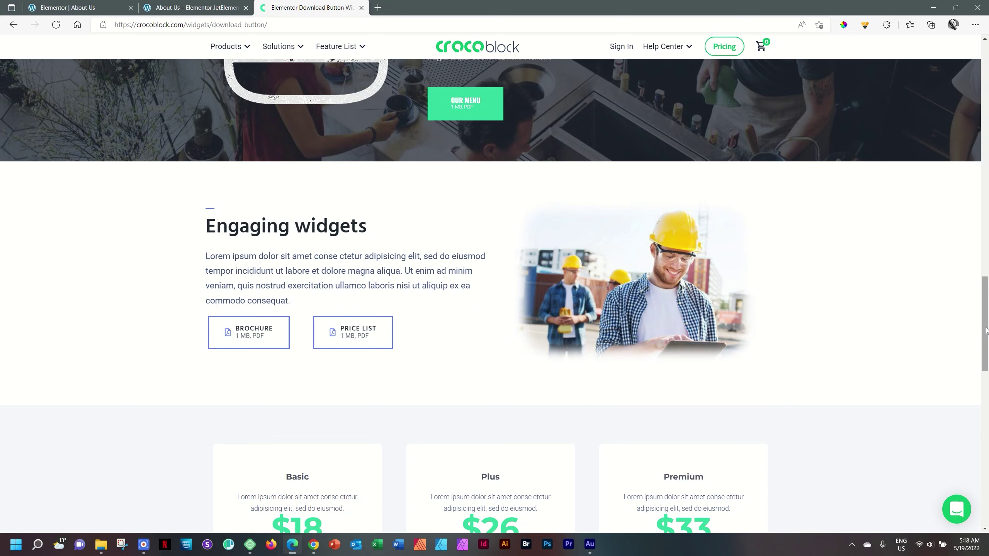
drag(987, 331, 583, 289)
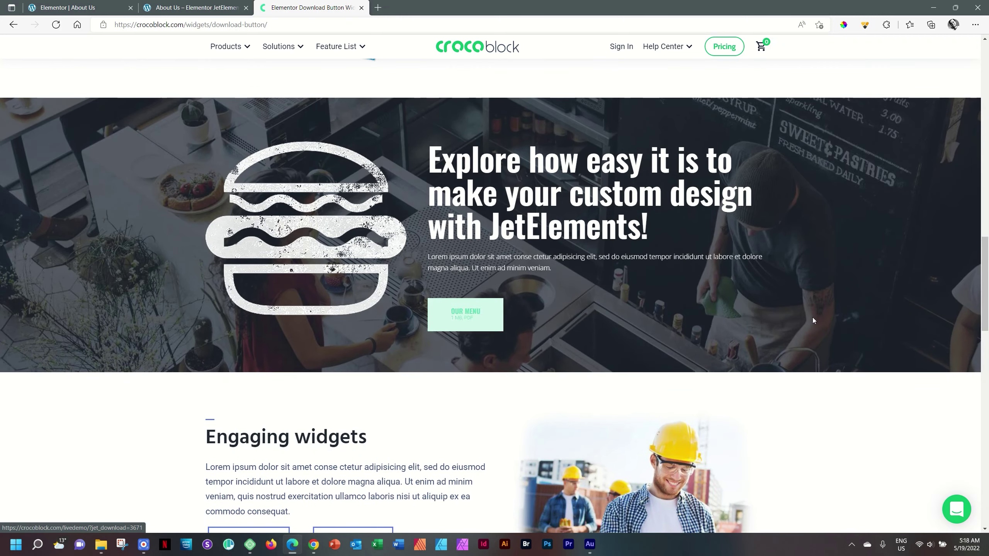
scroll(988, 310, up, 8)
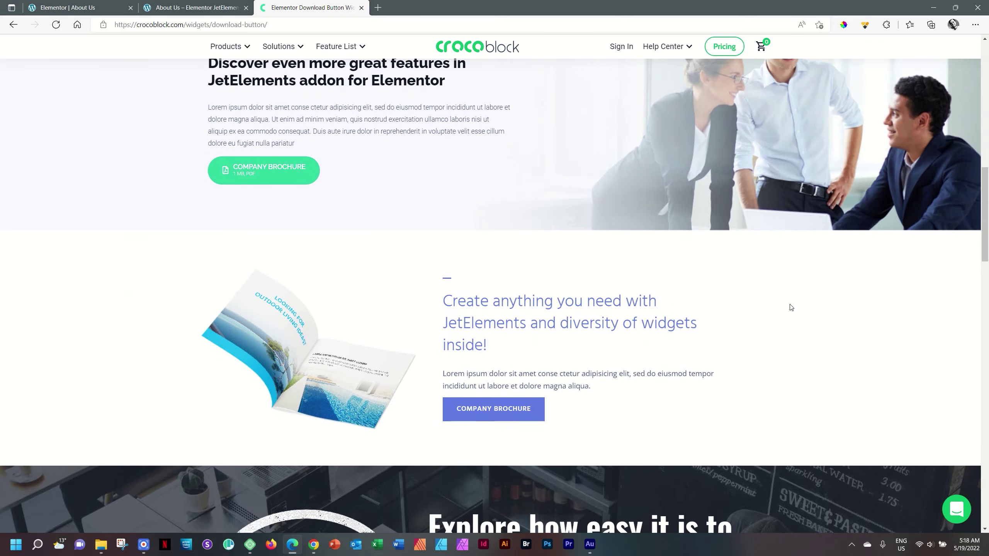
drag(987, 232, 986, 166)
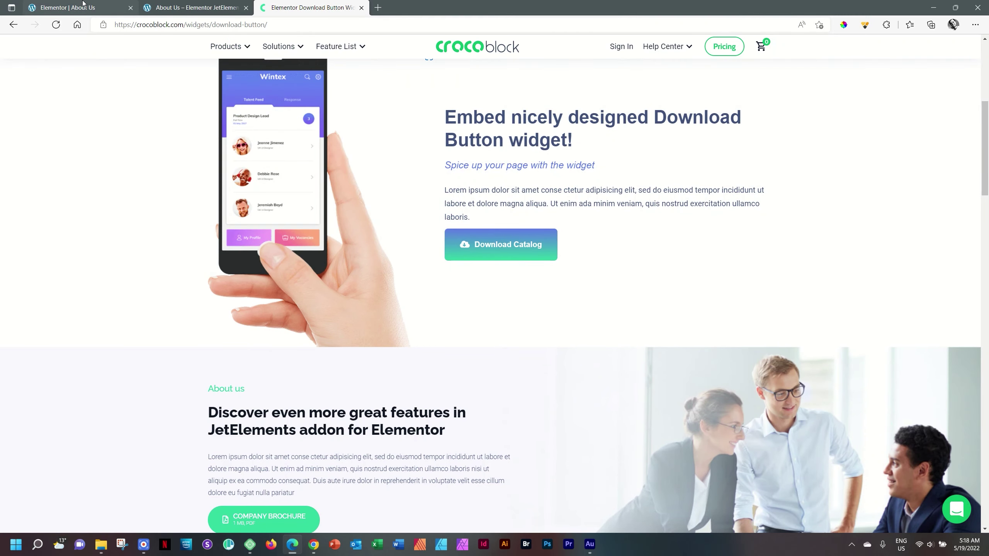
click(83, 4)
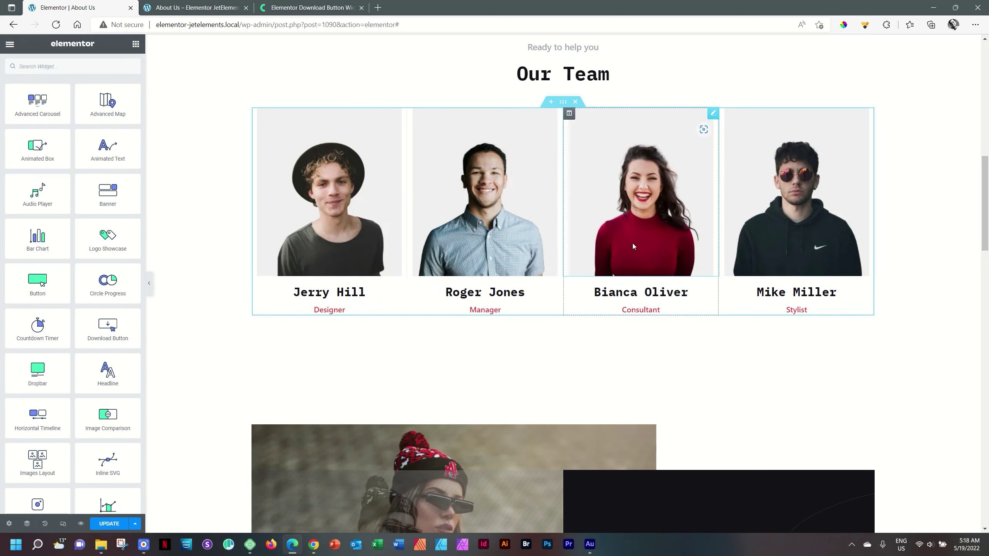
scroll(70, 273, up, 2)
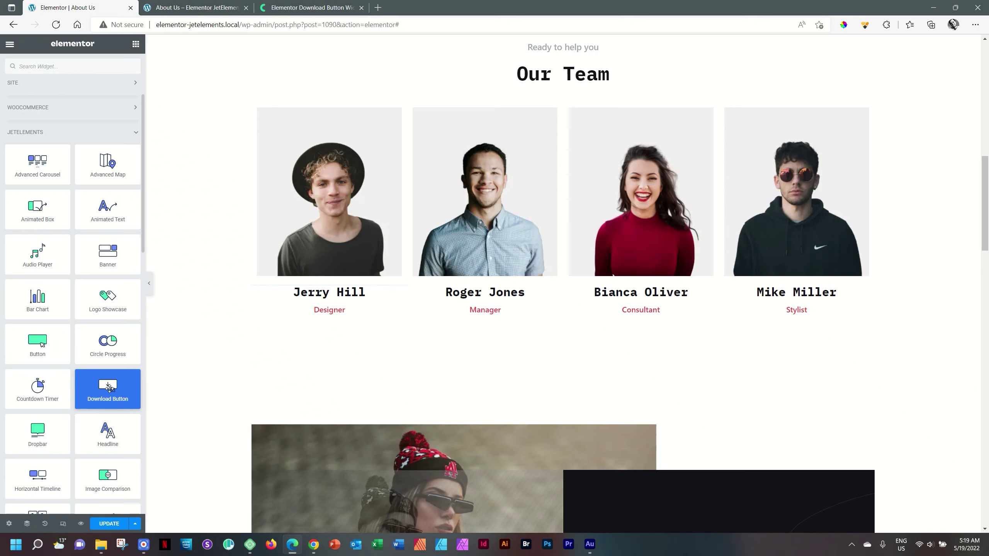
drag(109, 388, 345, 311)
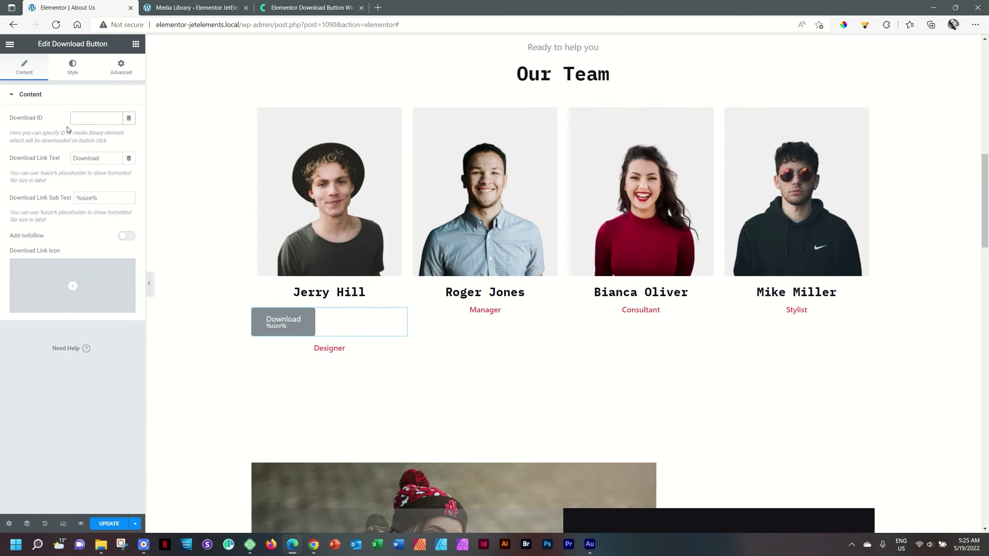
Find and copy PDF-Download.pdf's attachment ID 1120 in the Media Library, then return to Elementor.
click(214, 4)
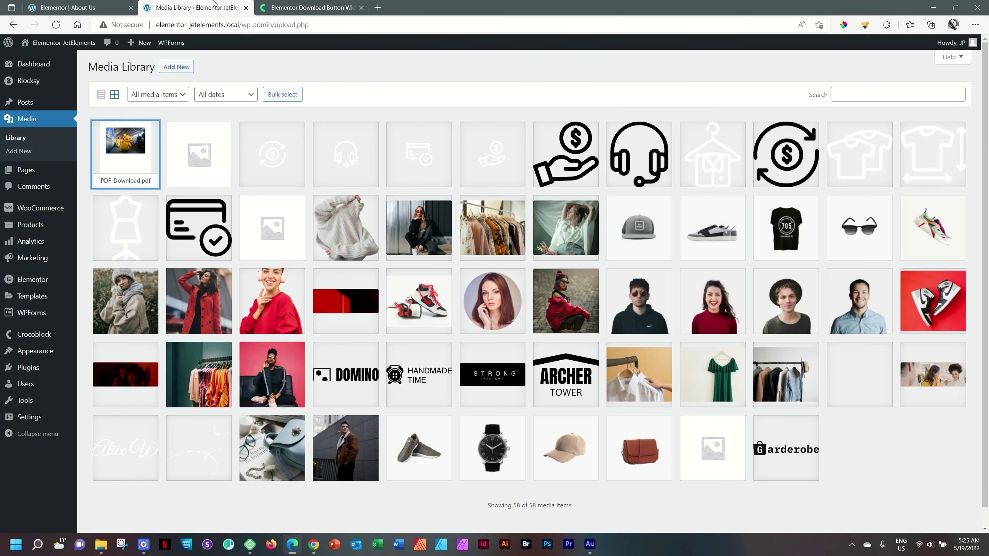
click(124, 157)
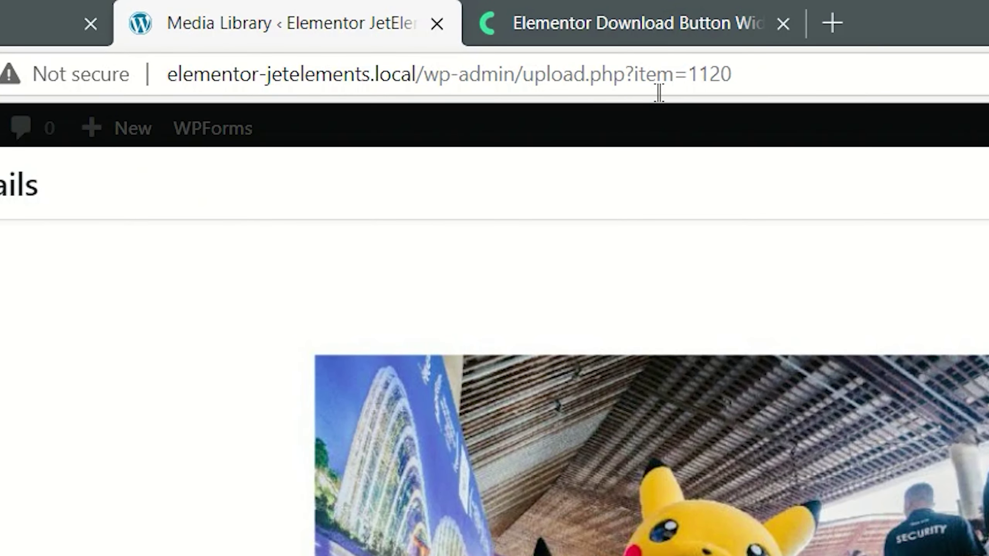
drag(689, 74, 732, 74)
key(ctrl+c)
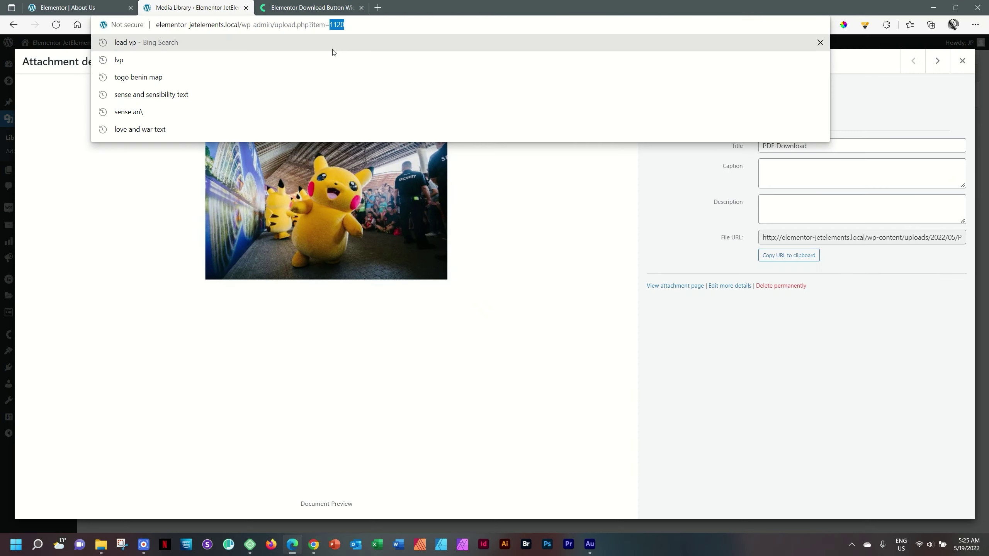
click(97, 8)
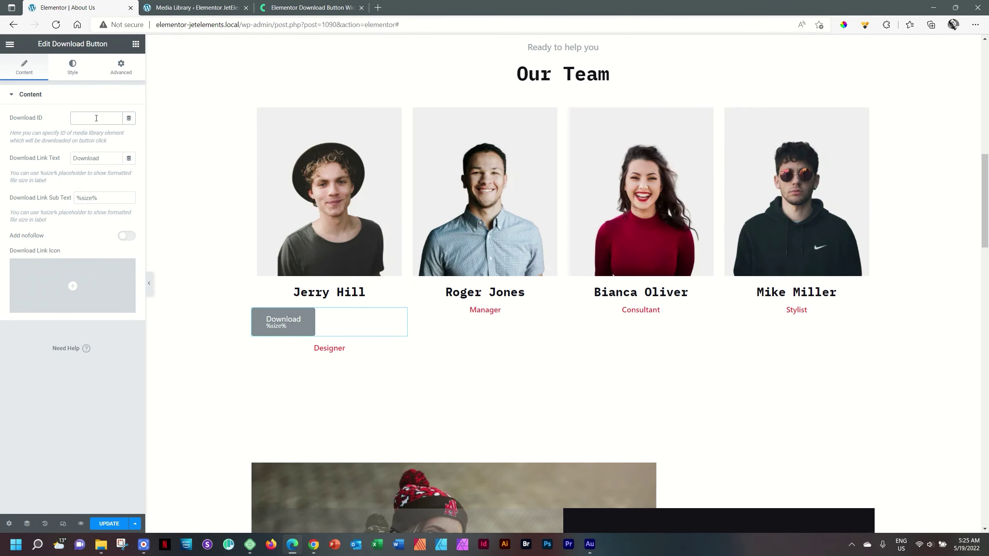
Set the Download ID to 1120 and the link text to 'Download Portfolio'.
key(ctrl+v)
click(108, 161)
text(Port)
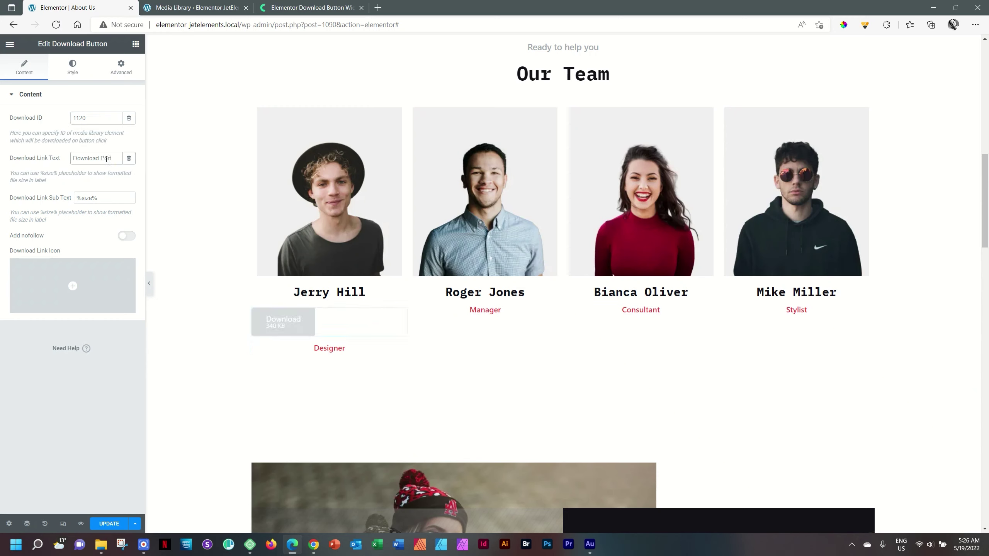
text(folio)
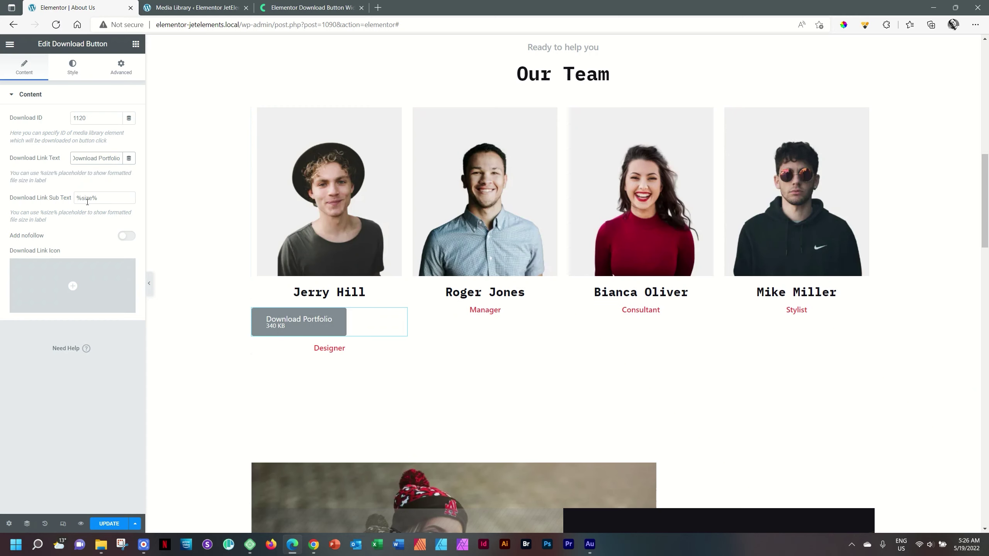
Re-enter %size% as the button's Download Link Sub Text.
drag(97, 199, 57, 202)
key(BackSpace)
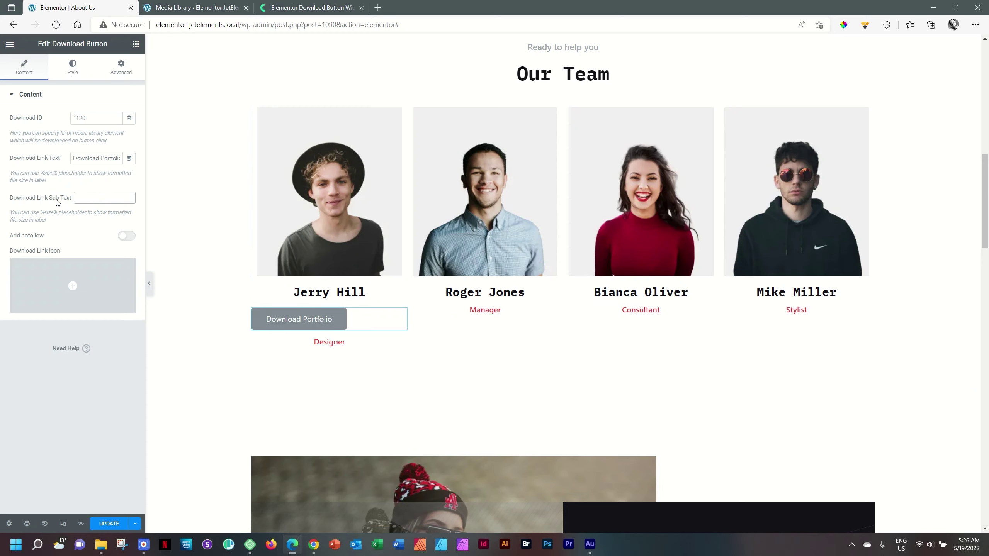
text(%)
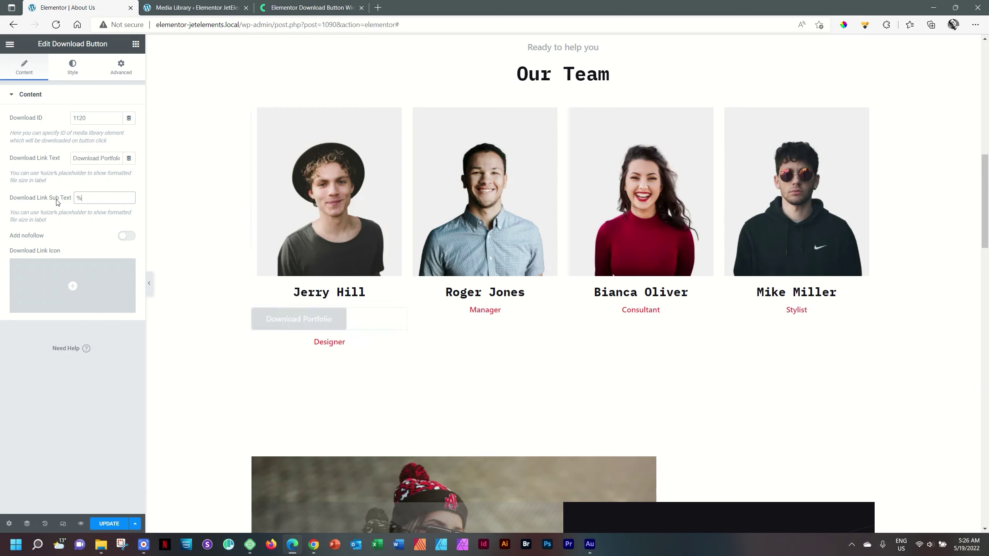
text(size)
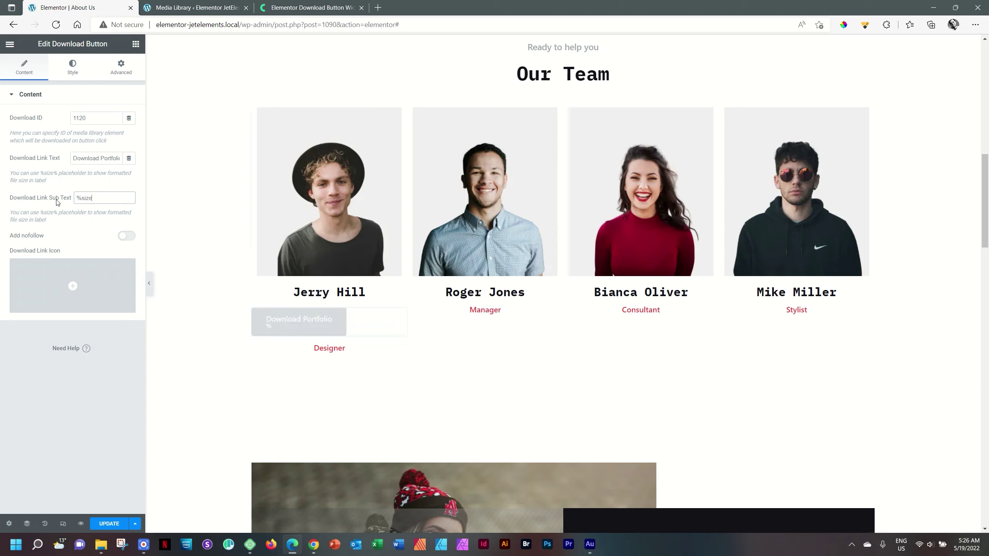
text(%)
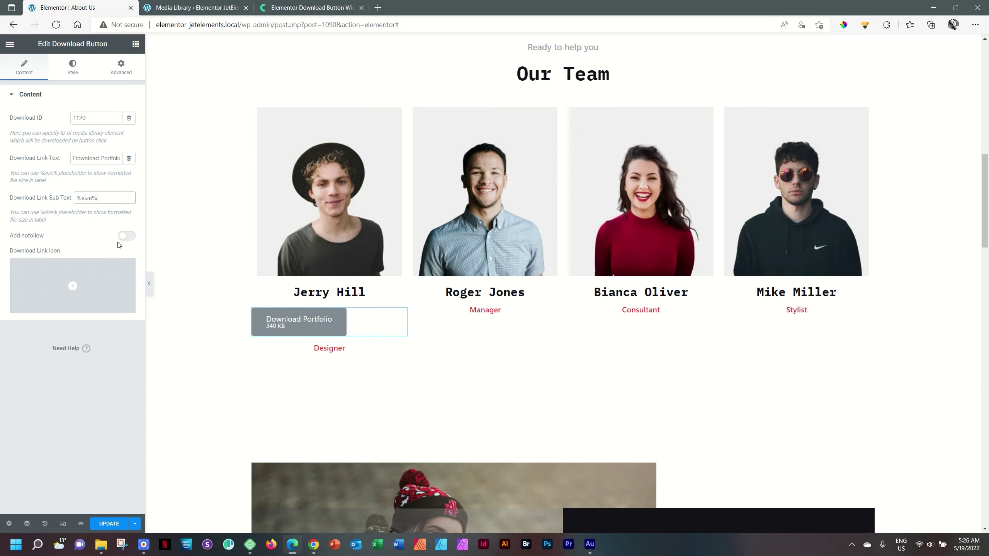
Insert the Download icon from the icon library as the button's link icon.
click(73, 287)
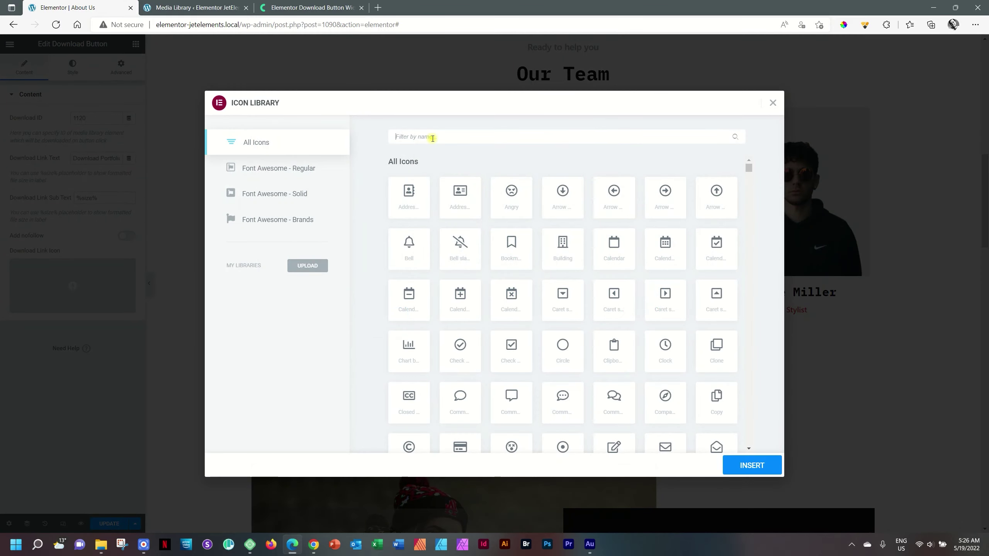
text(download)
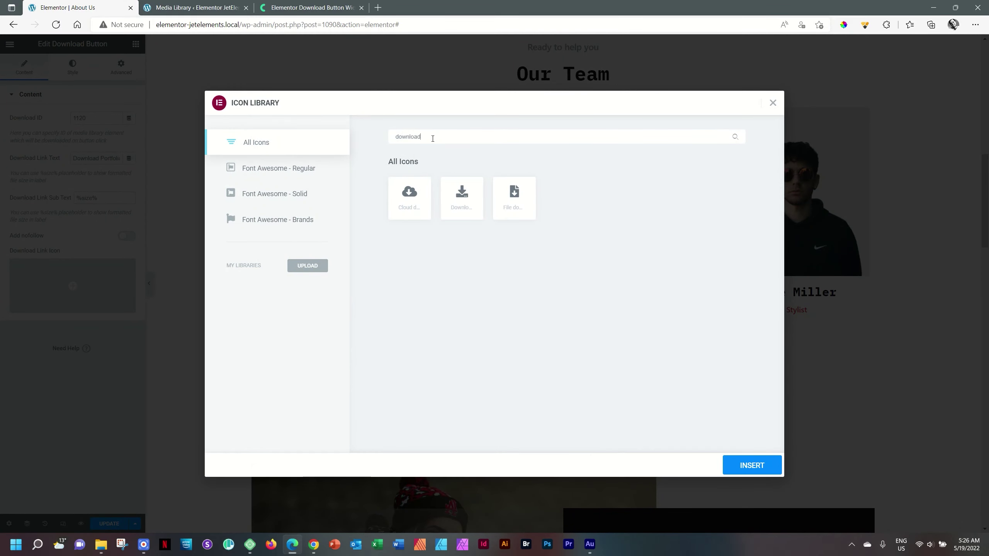
click(476, 199)
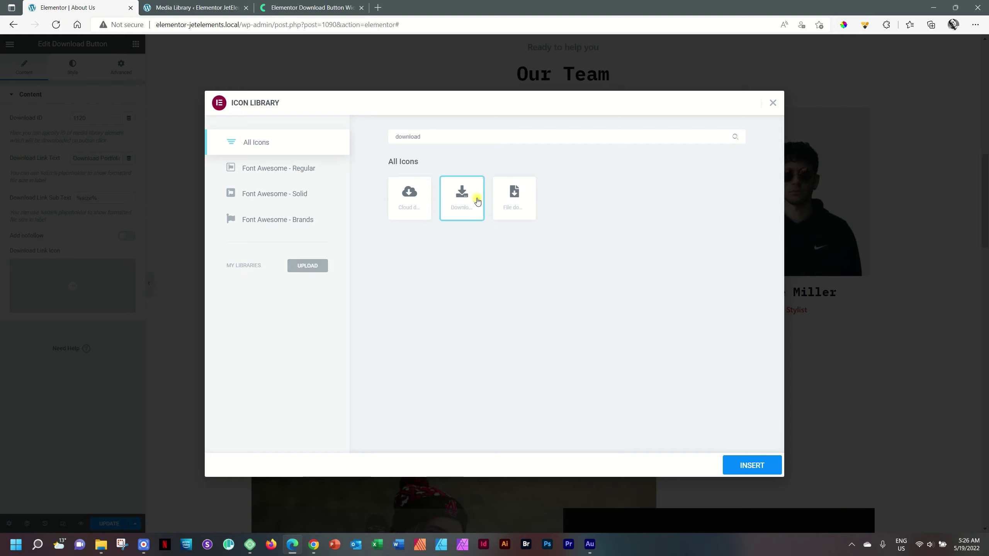
click(743, 467)
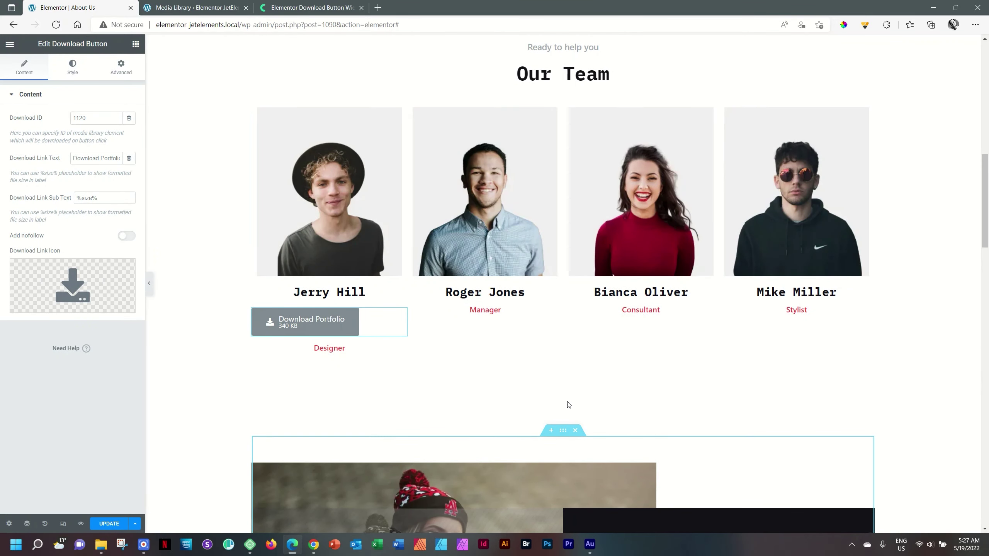
click(72, 68)
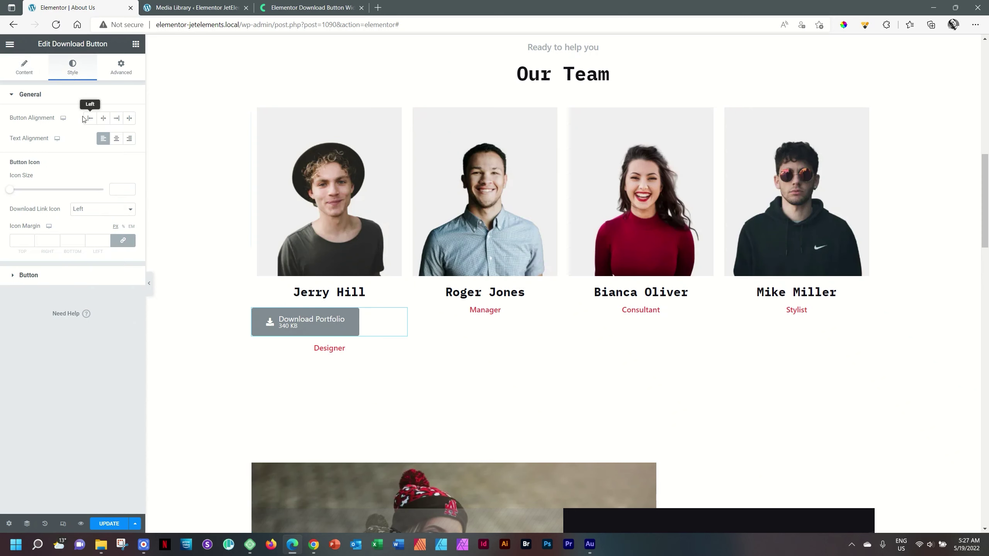
Center the button in its column after trying other alignments, and try the text alignment options.
click(103, 119)
click(117, 120)
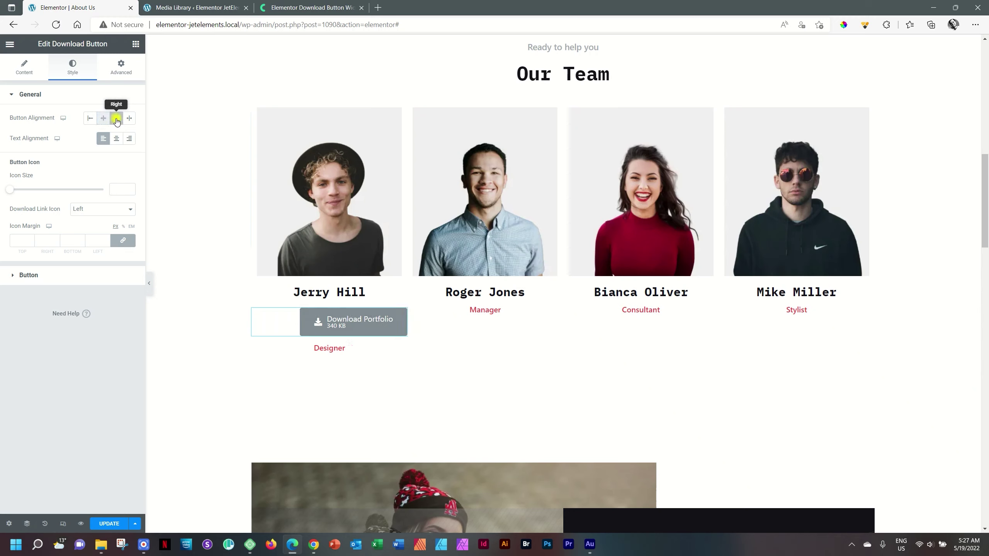
click(131, 120)
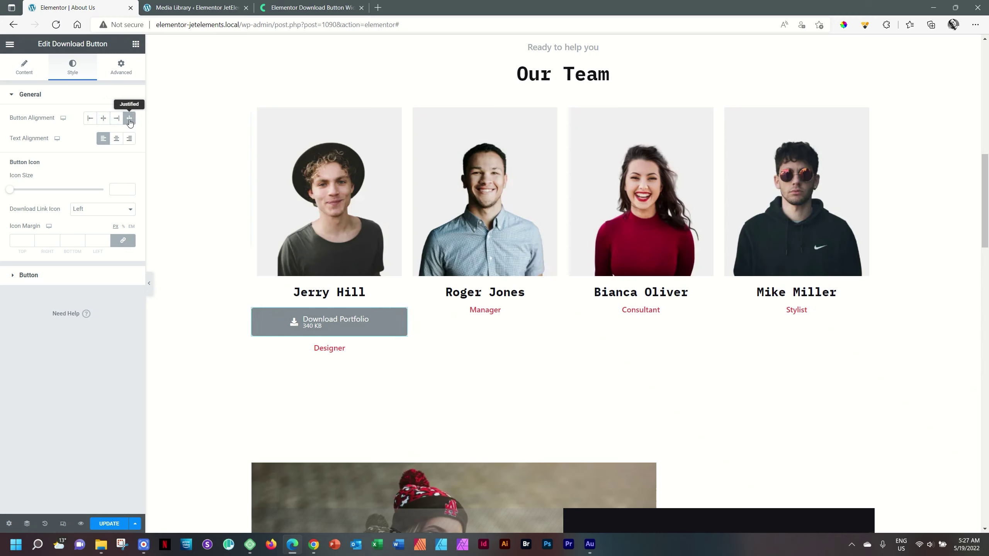
click(104, 121)
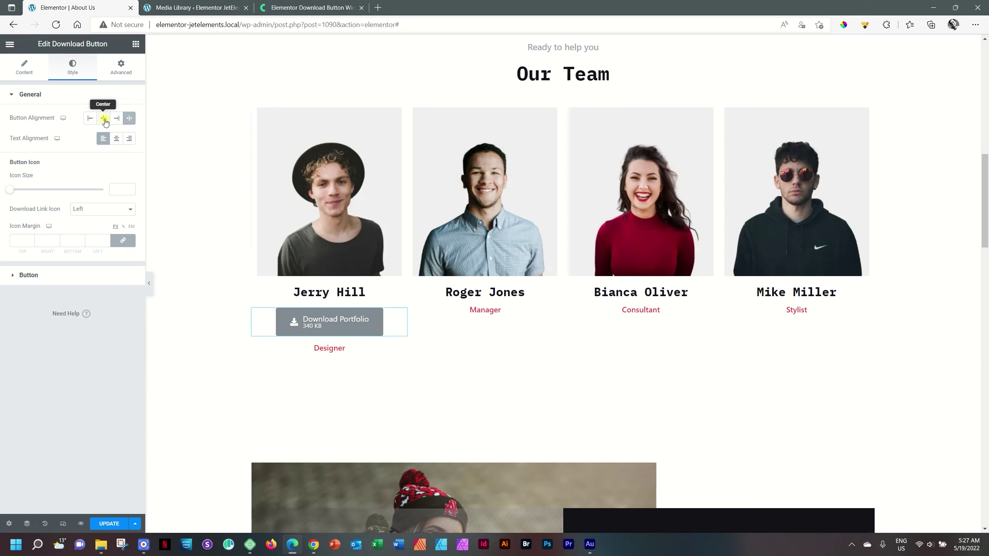
click(115, 138)
click(129, 140)
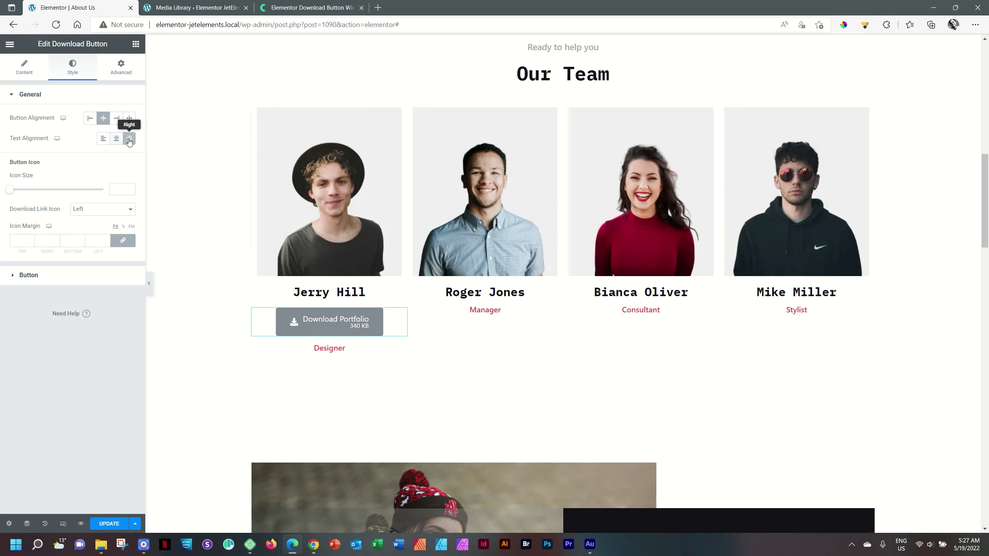
click(116, 139)
click(102, 140)
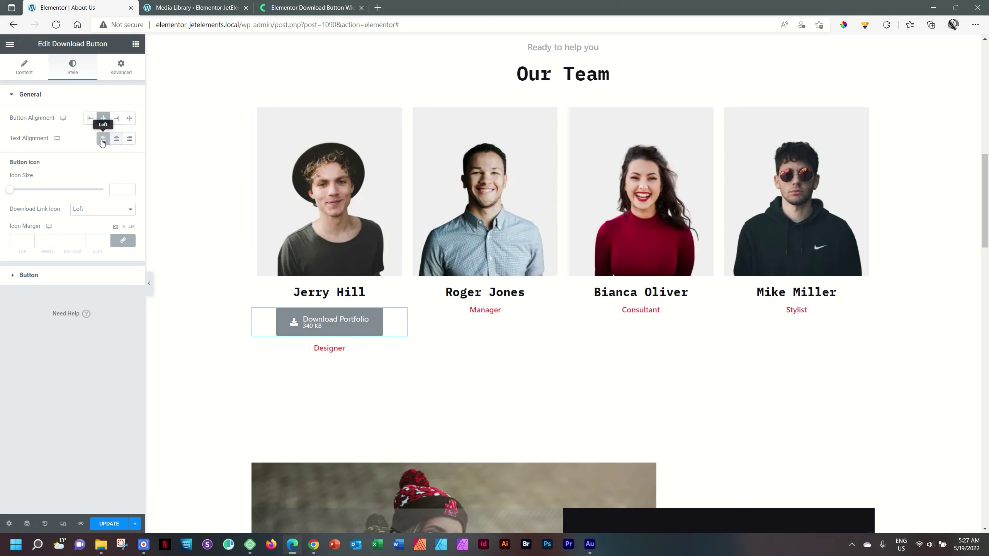
Set Icon Size to 21, put the icon below the label, and center the button text.
mouse_move(10, 189)
mouse_down()
mouse_move(39, 194)
mouse_move(28, 195)
mouse_up()
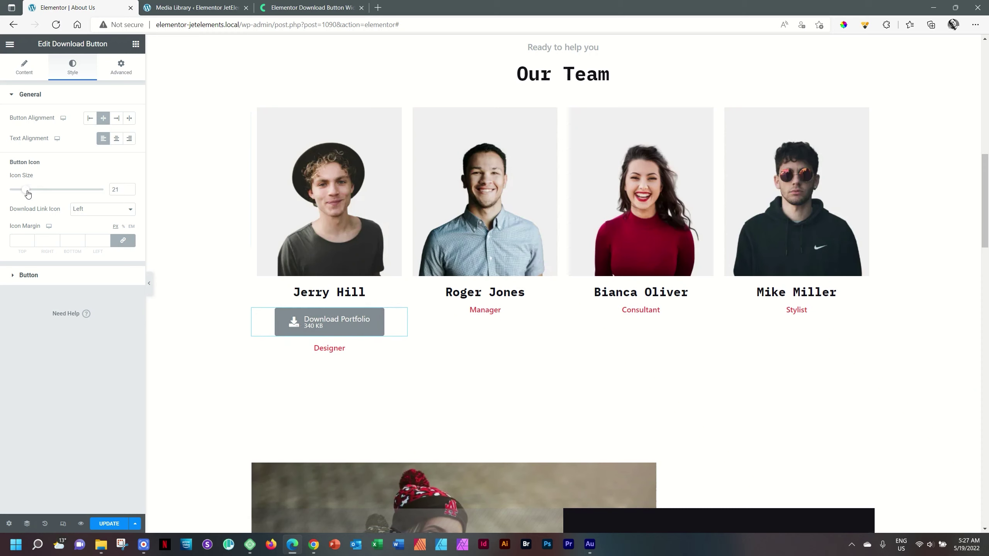
click(93, 213)
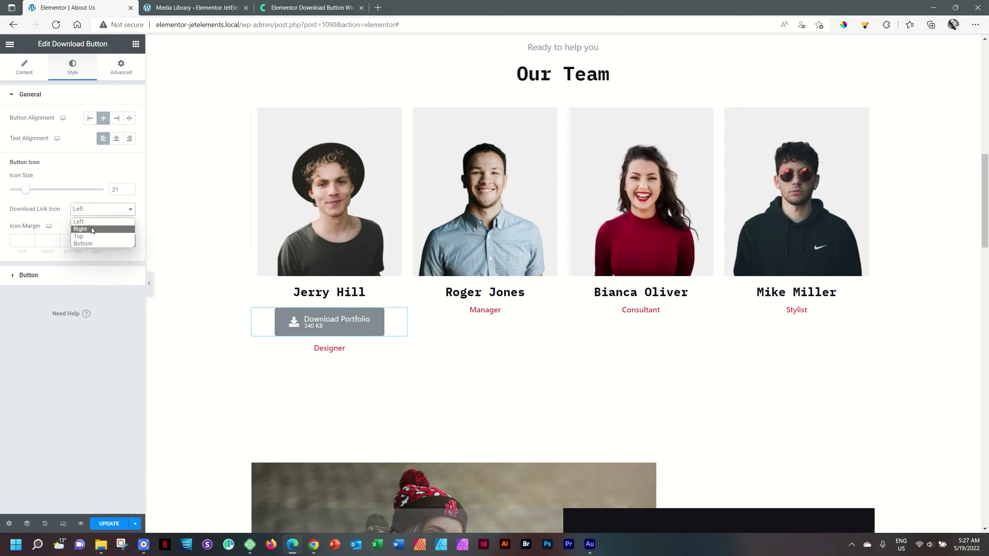
click(92, 229)
click(97, 213)
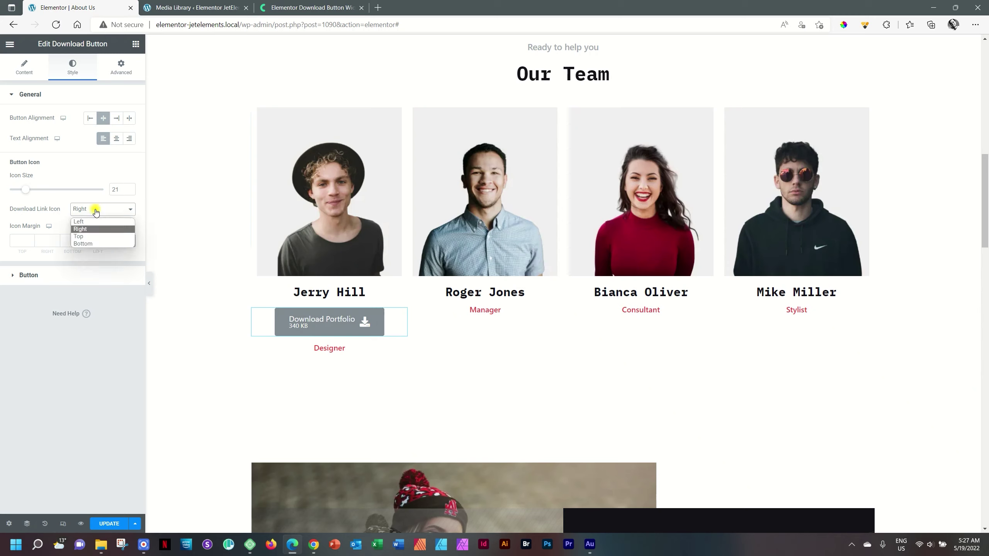
click(86, 236)
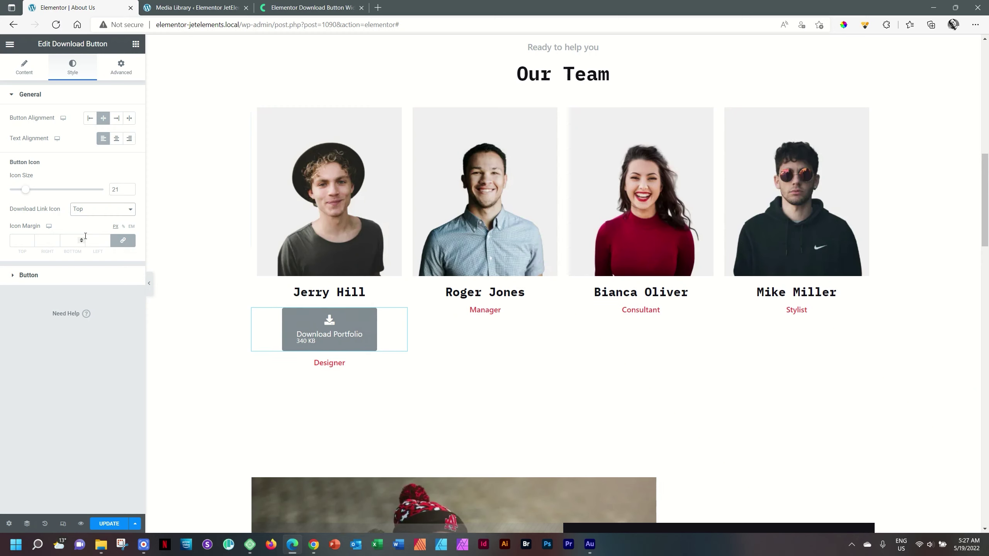
click(97, 213)
click(90, 241)
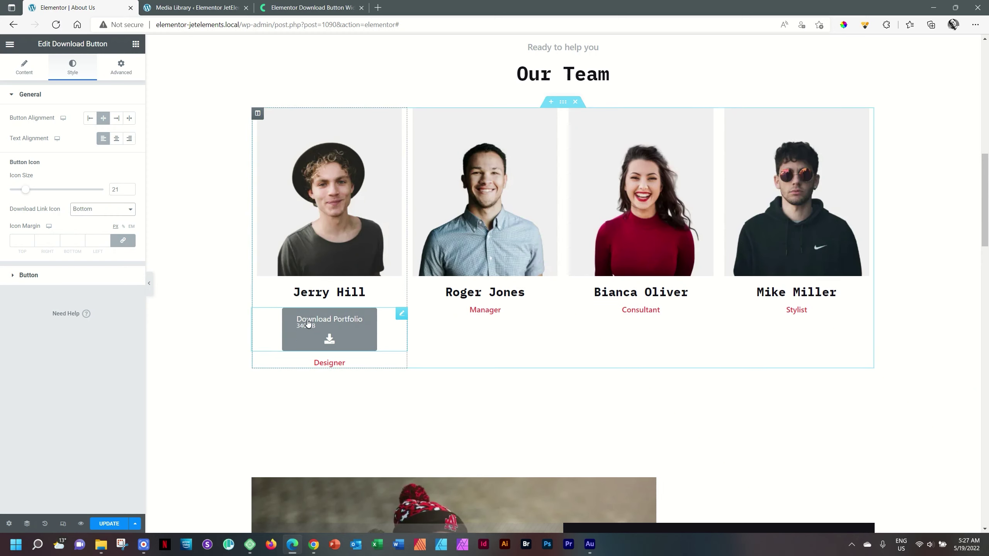
click(116, 138)
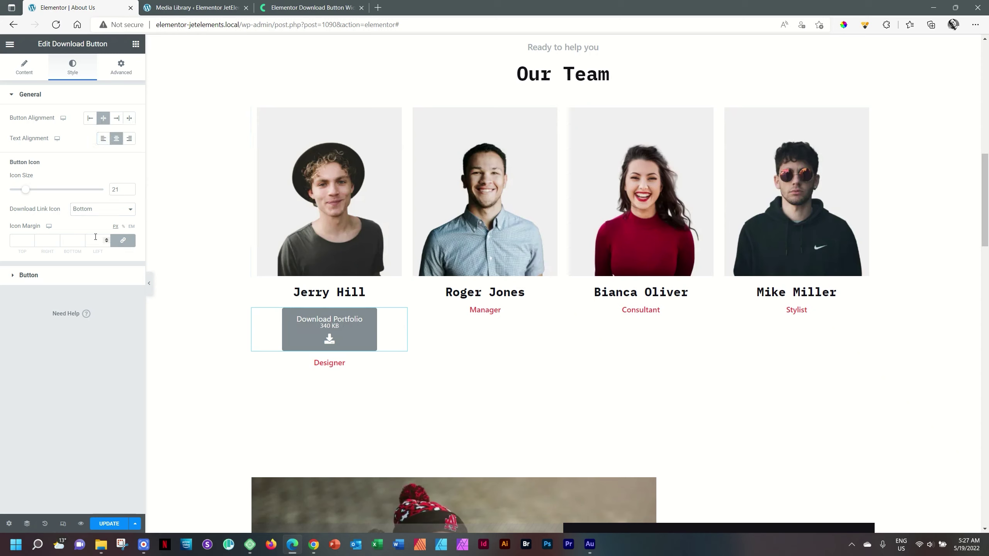
click(28, 283)
Give the button a gradient background whose first colour is green #00FF73.
click(29, 276)
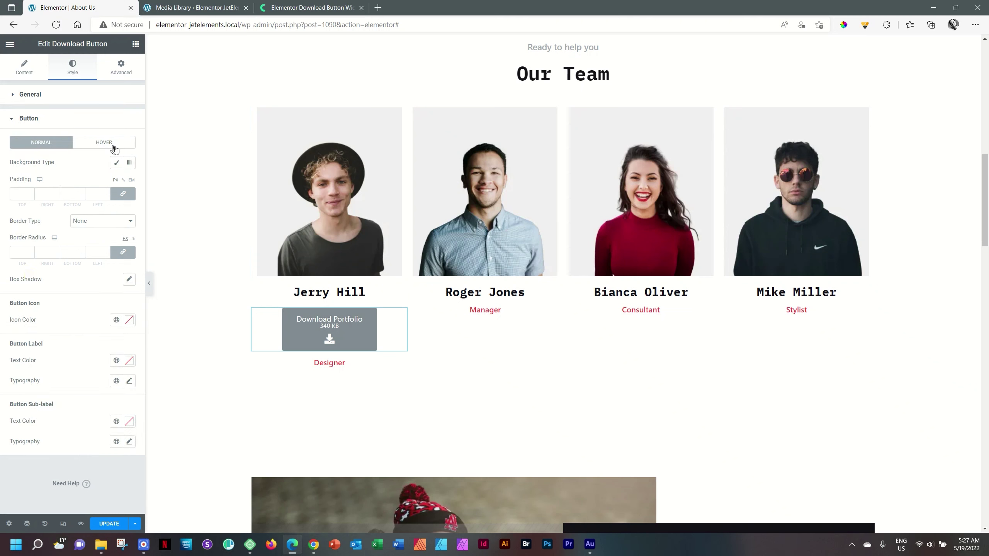
click(130, 164)
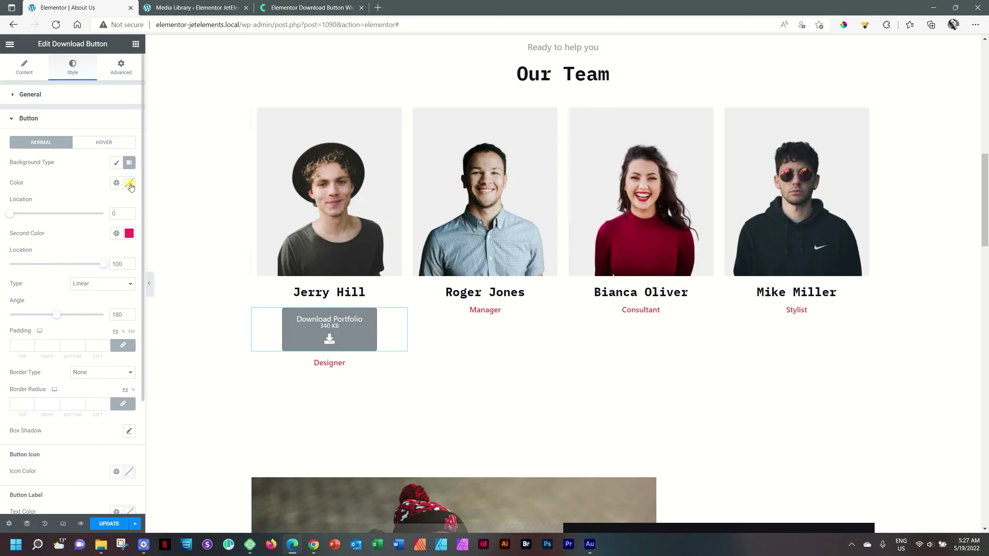
click(129, 183)
click(63, 307)
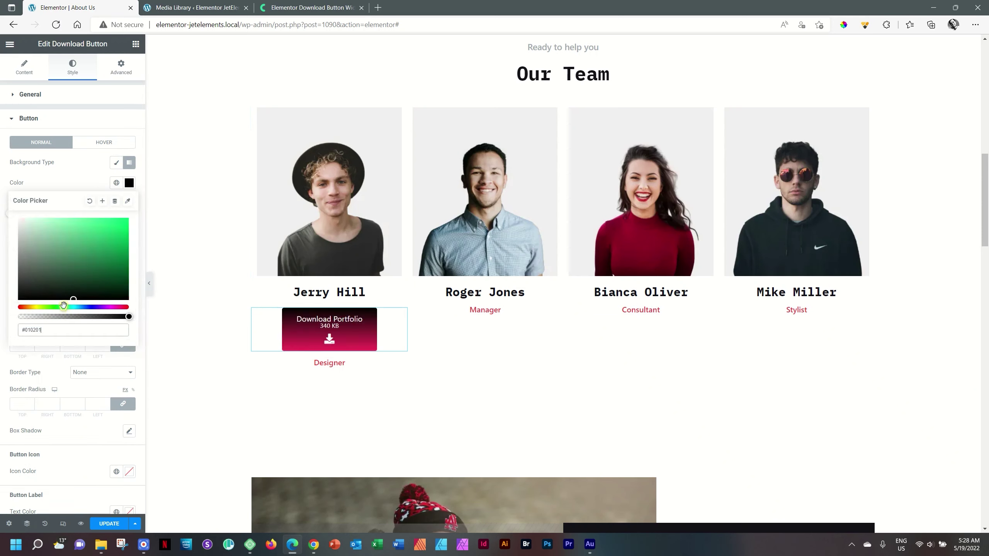
drag(80, 259, 145, 215)
click(81, 177)
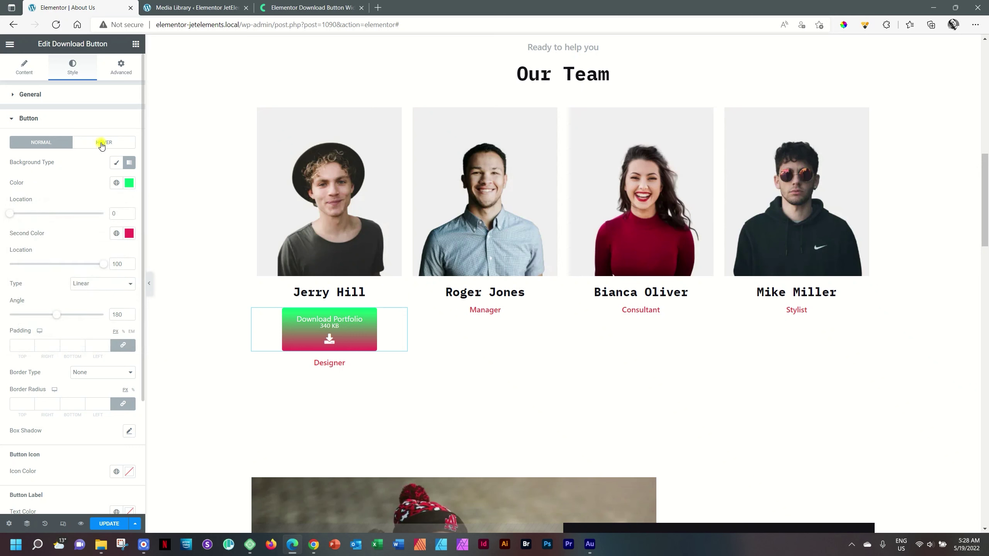
Make the hover background a gradient starting from yellow #FBFF00, then update the page.
click(103, 142)
click(129, 163)
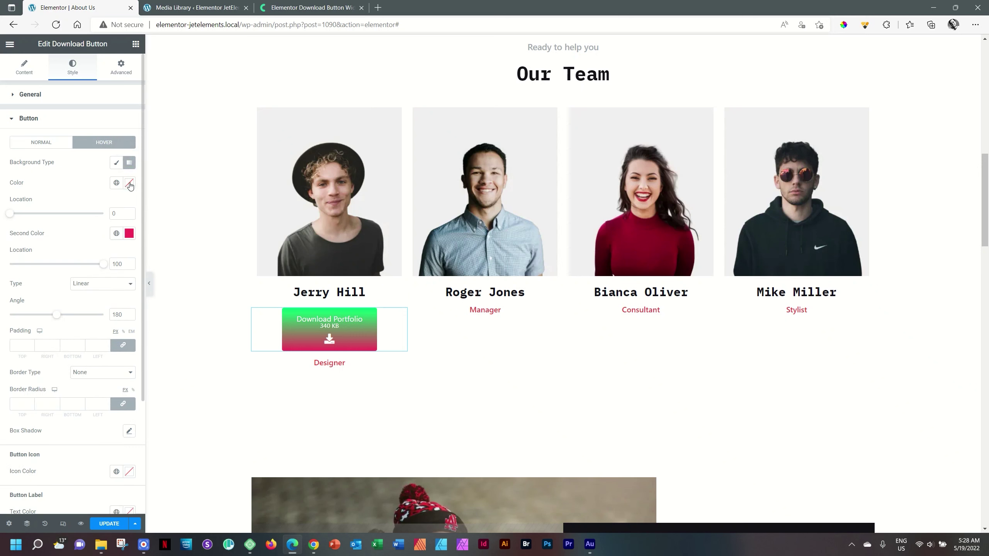
click(130, 183)
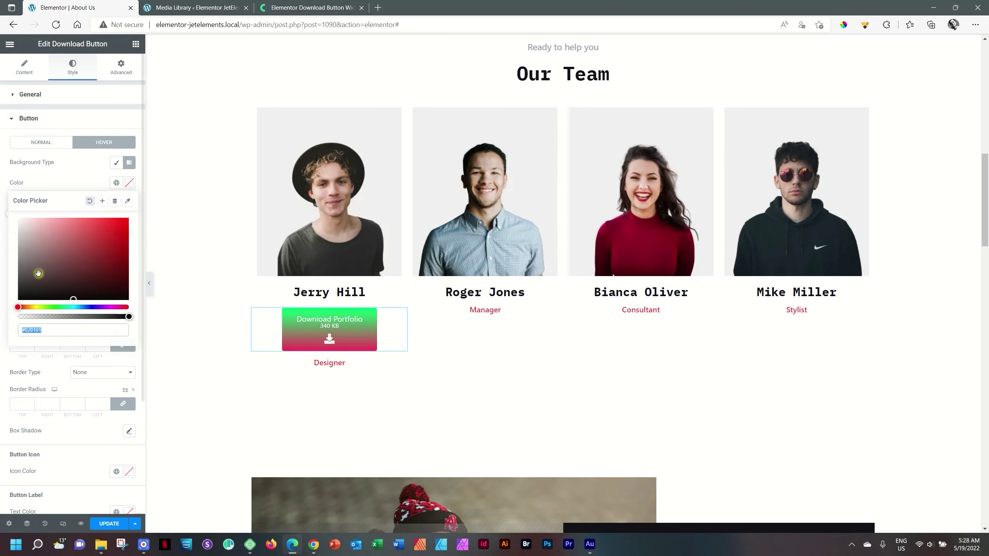
click(36, 307)
drag(69, 238, 137, 215)
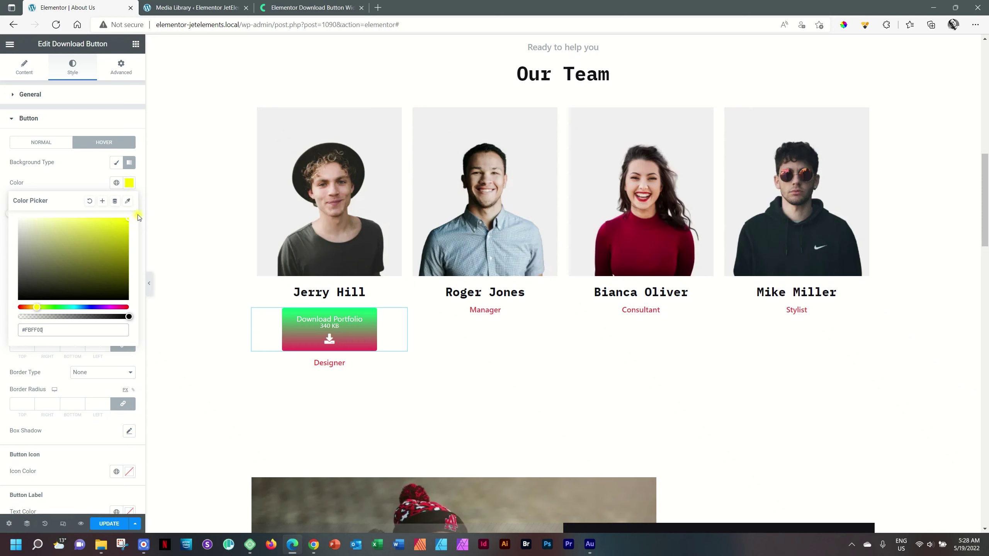
click(130, 184)
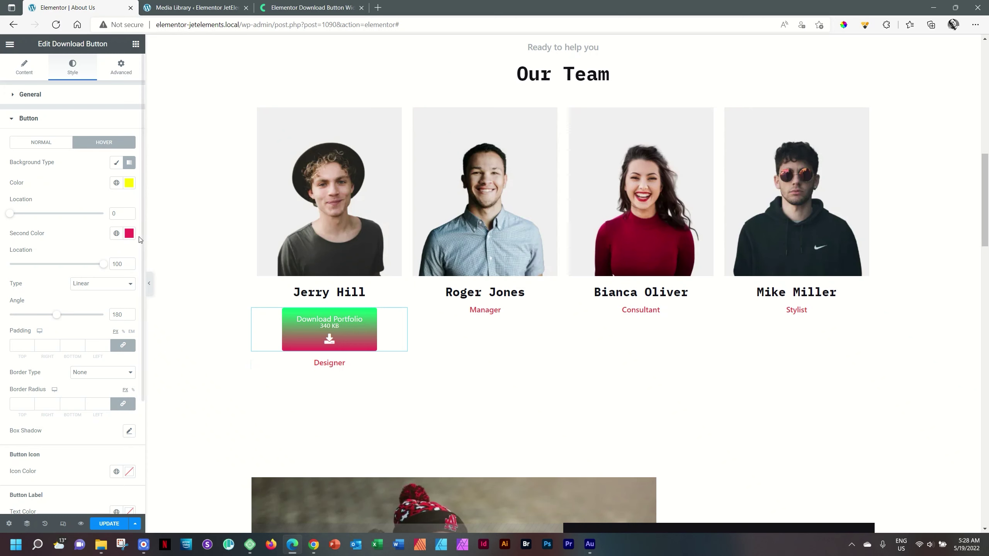
scroll(83, 290, down, 3)
scroll(83, 289, down, 1)
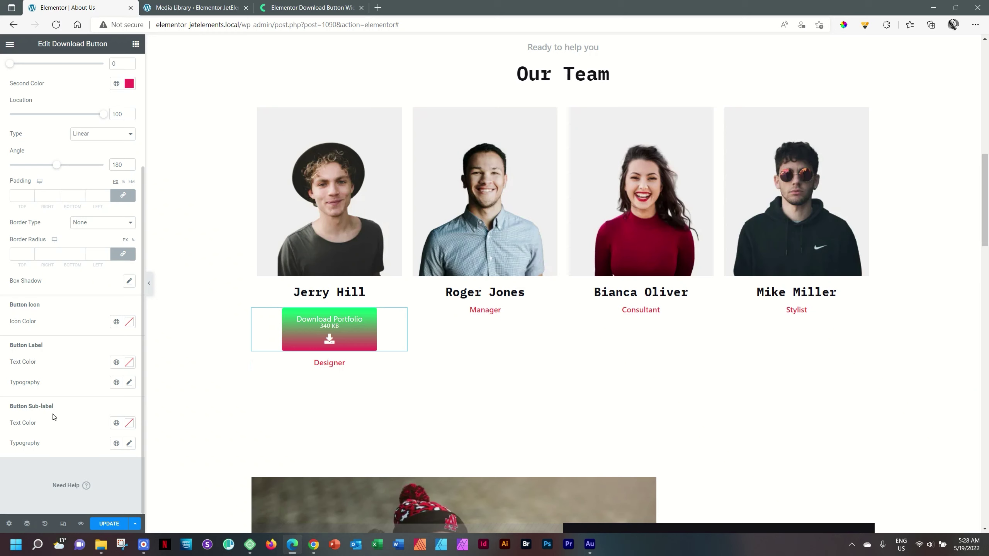
scroll(53, 418, up, 5)
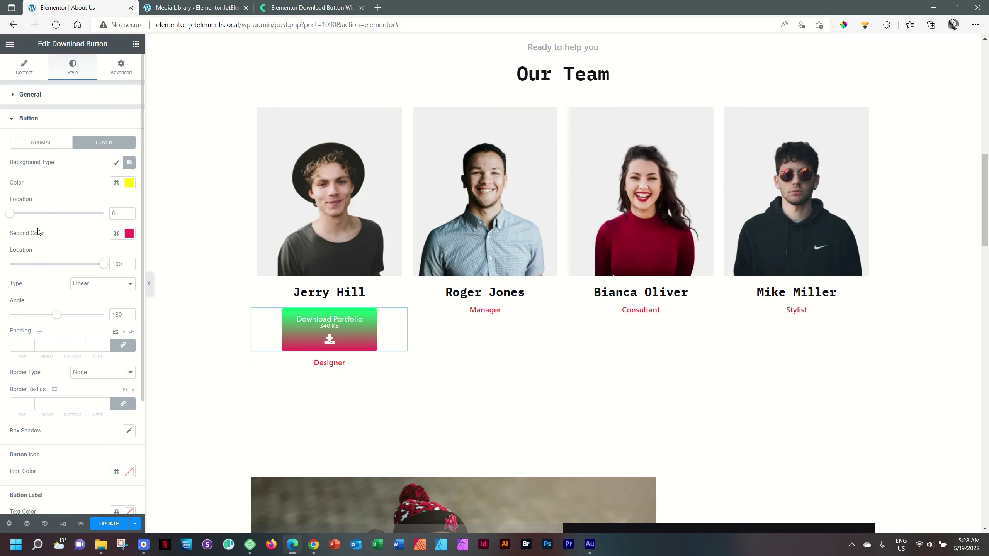
click(104, 525)
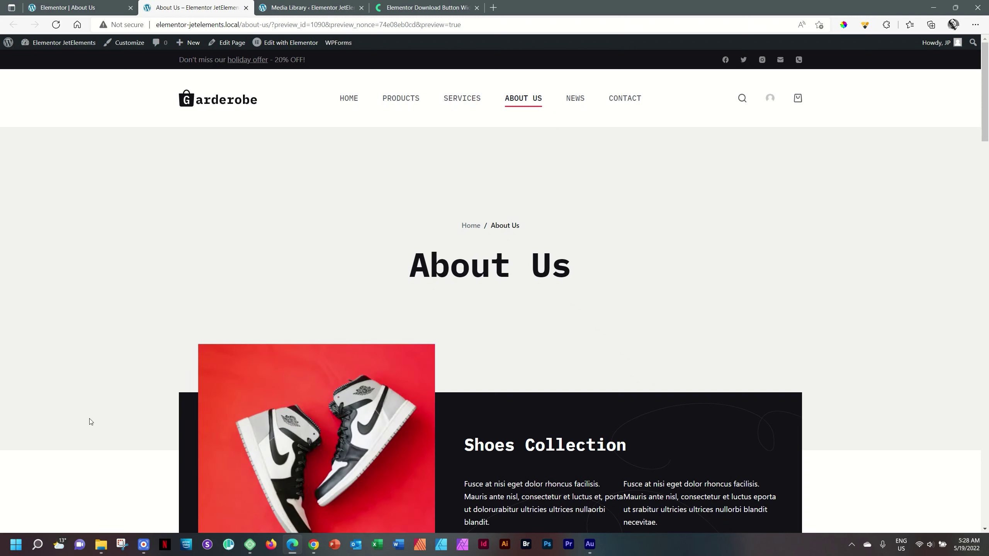
Download the PDF via Download Portfolio on the preview and open PDF-Download from its folder.
scroll(89, 421, down, 10)
click(255, 344)
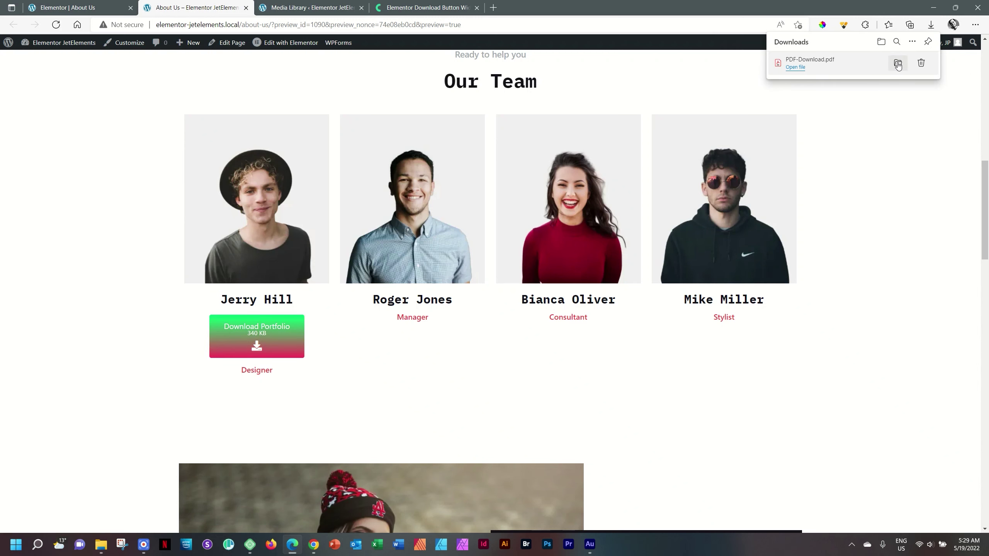
click(898, 63)
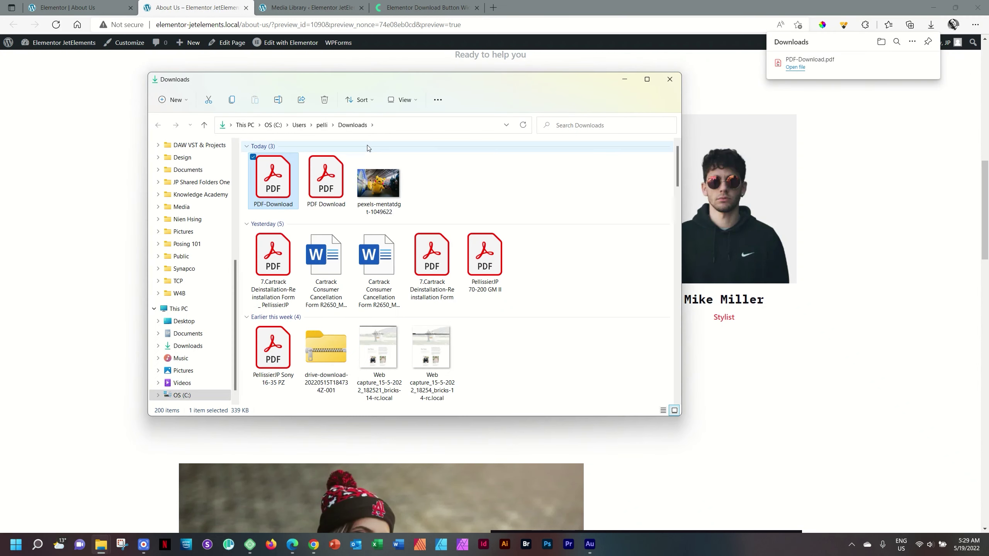
double_click(274, 186)
scroll(298, 196, down, 2)
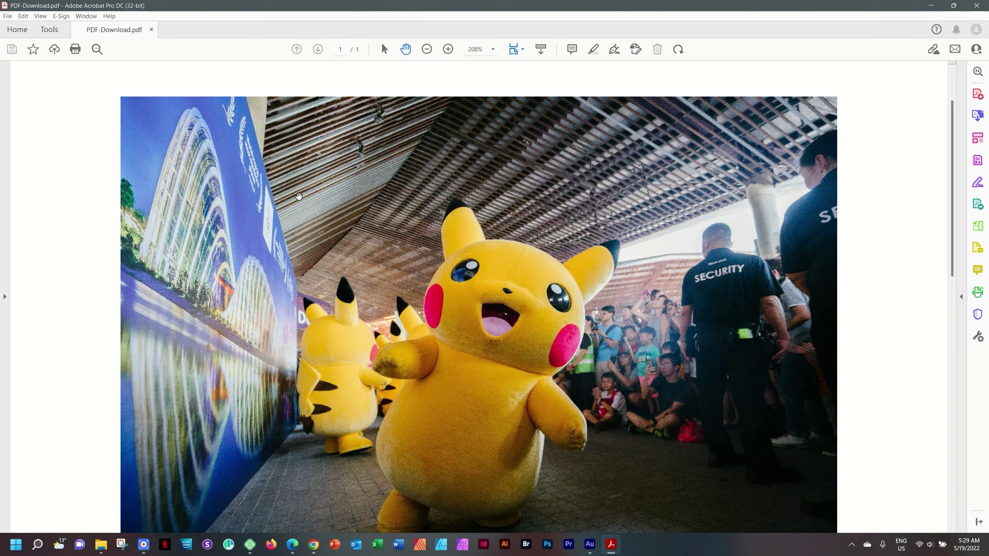
scroll(299, 196, down, 3)
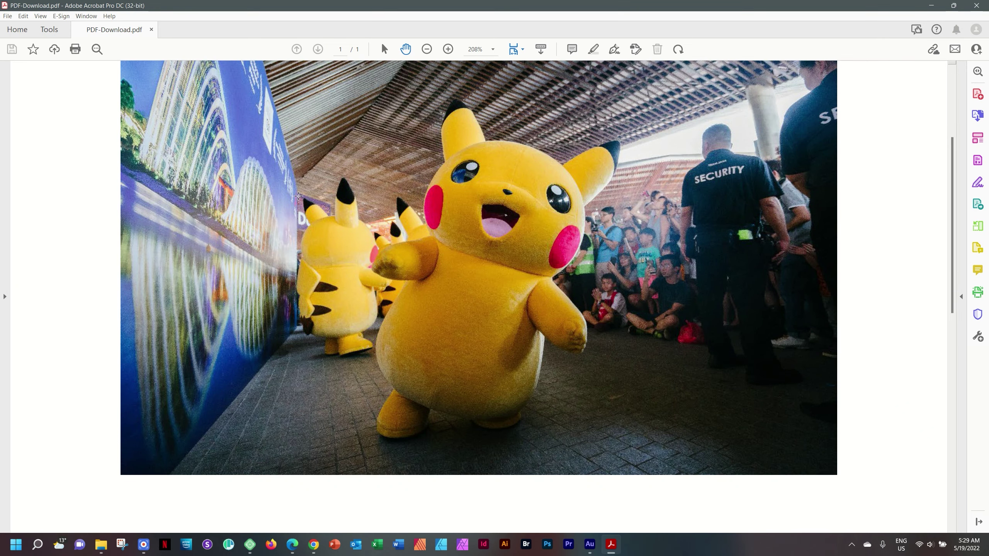